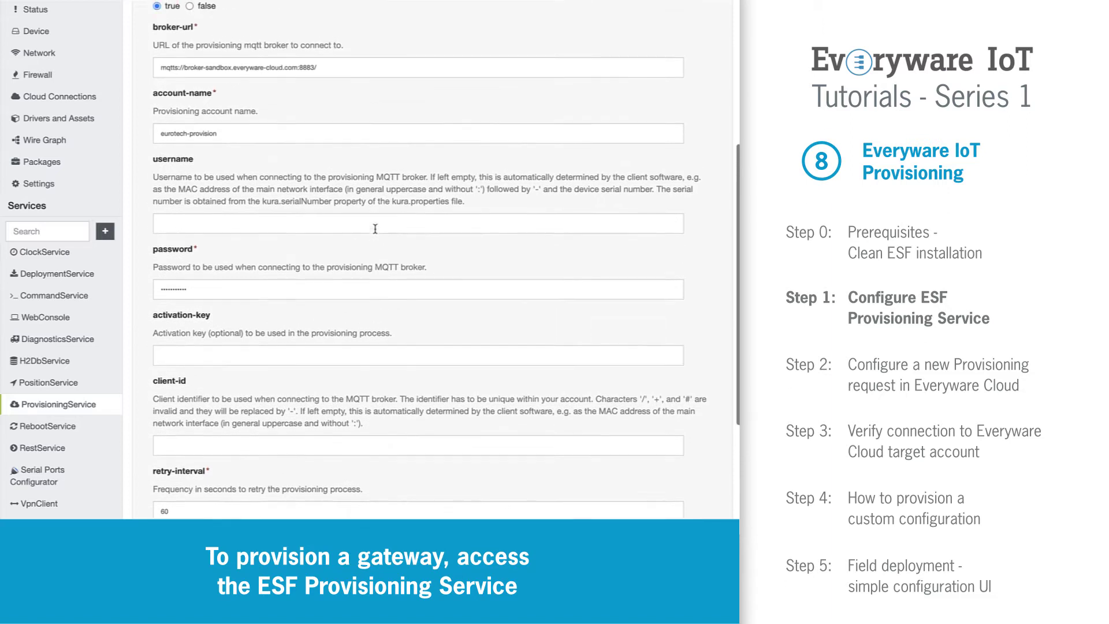
scroll(375, 228, up, 3)
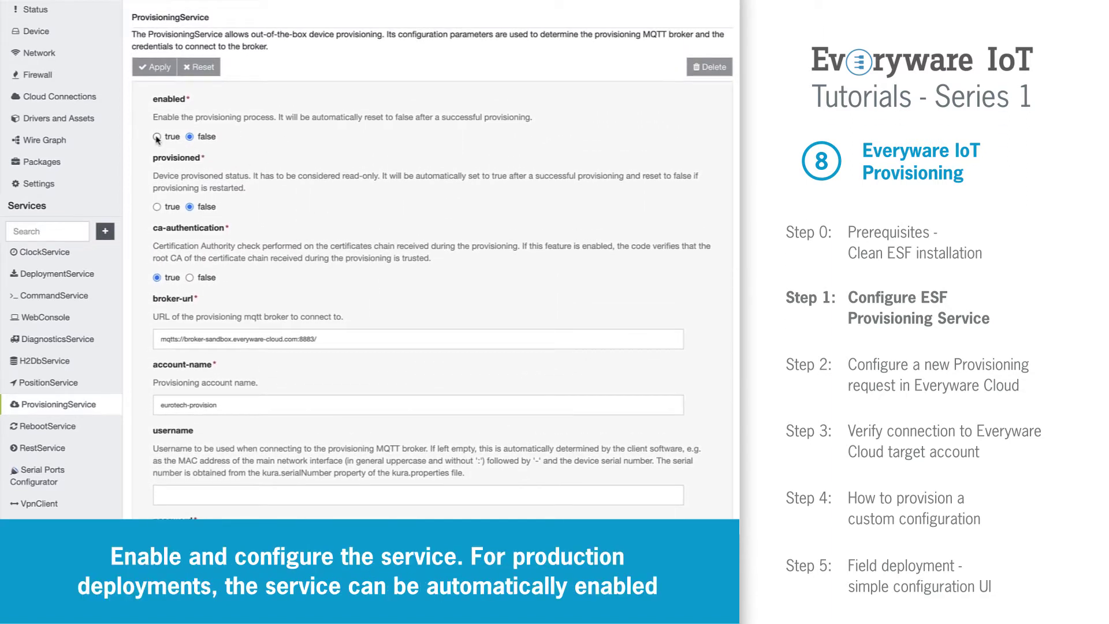
Step: Enable ProvisioningService and set the broker URL to mqtts://broker-sbx.everyware.io:8883/
click(157, 137)
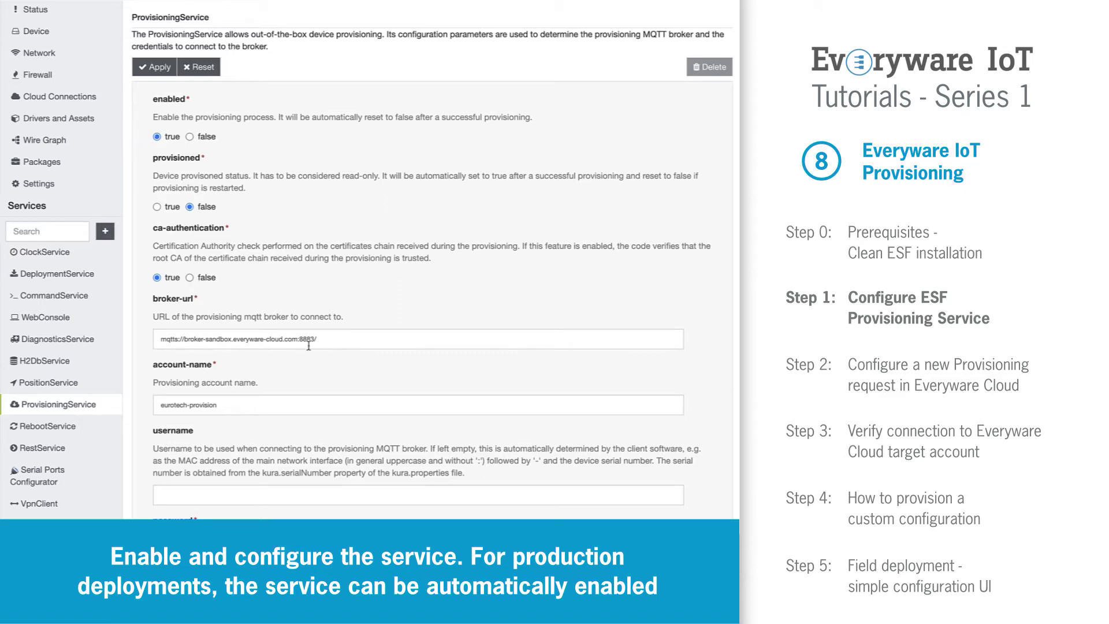
drag(324, 340, 154, 340)
text(mqtts://broker-sbx.everyware.io:8883/)
click(287, 364)
Step: Set the account name to ec-provisioning and enter a new password
drag(252, 406, 154, 411)
text(ec-prov)
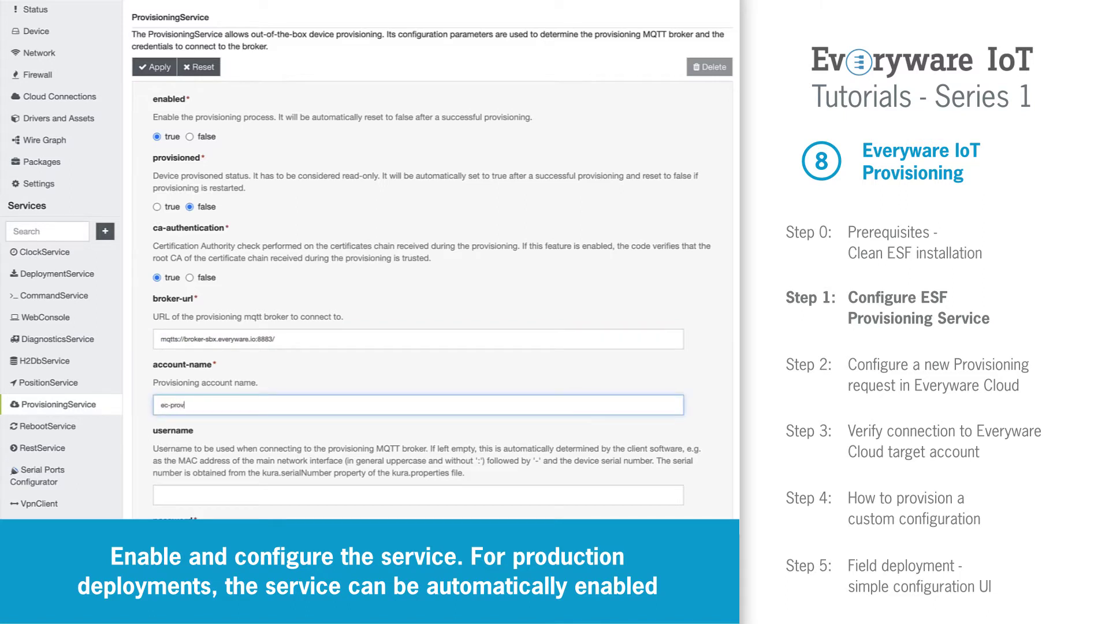
text(isioning)
click(305, 383)
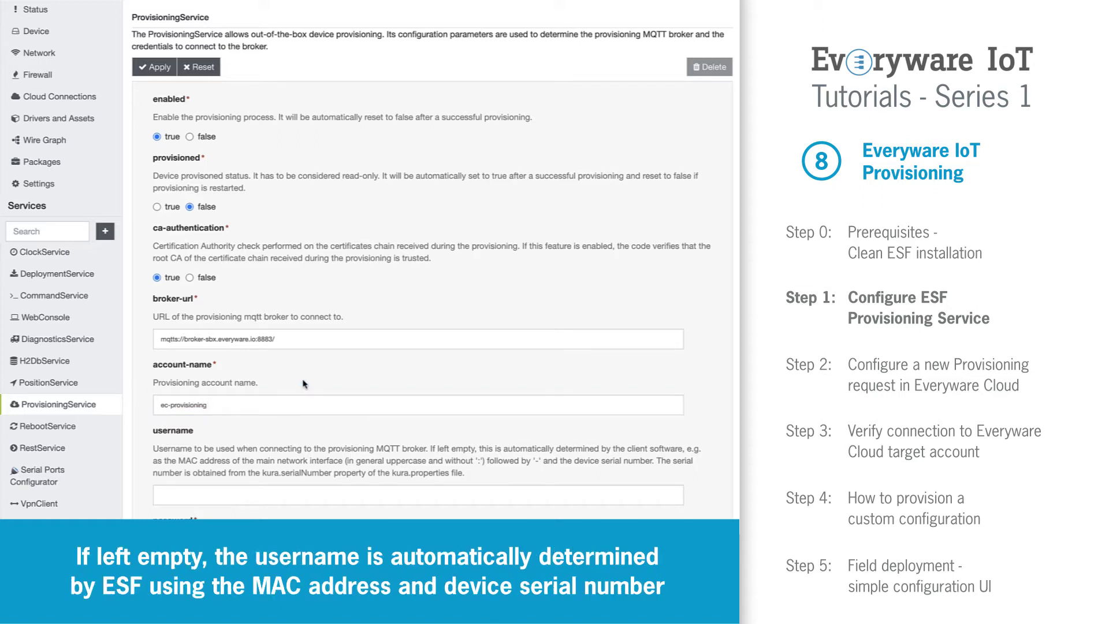
scroll(304, 383, down, 3)
drag(245, 405, 146, 403)
text(p)
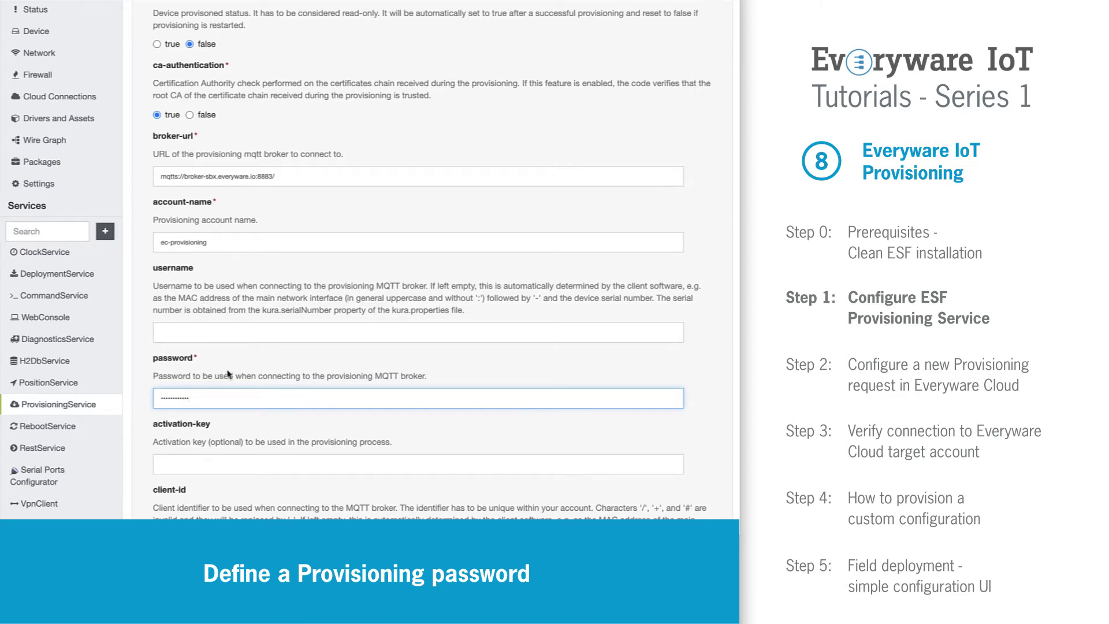
scroll(228, 375, down, 3)
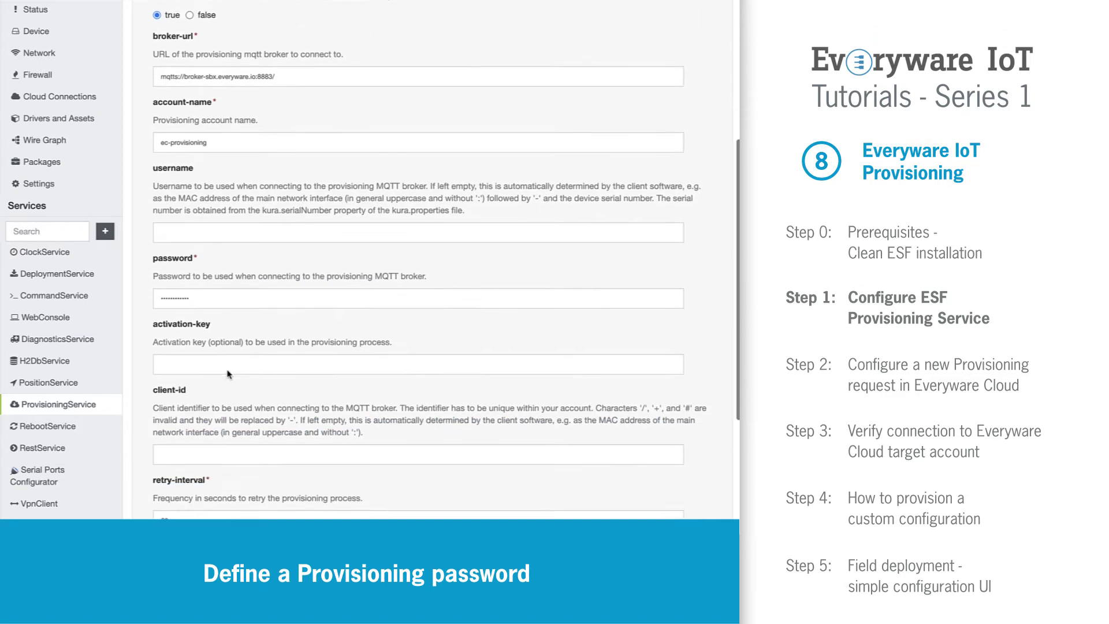
scroll(228, 370, down, 3)
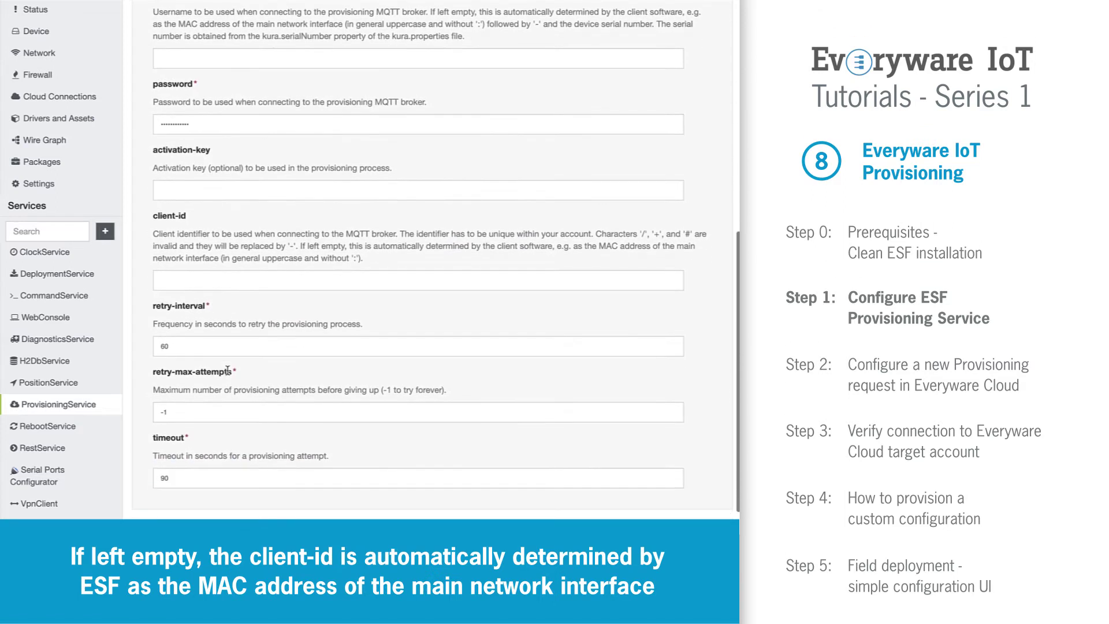
scroll(228, 370, up, 9)
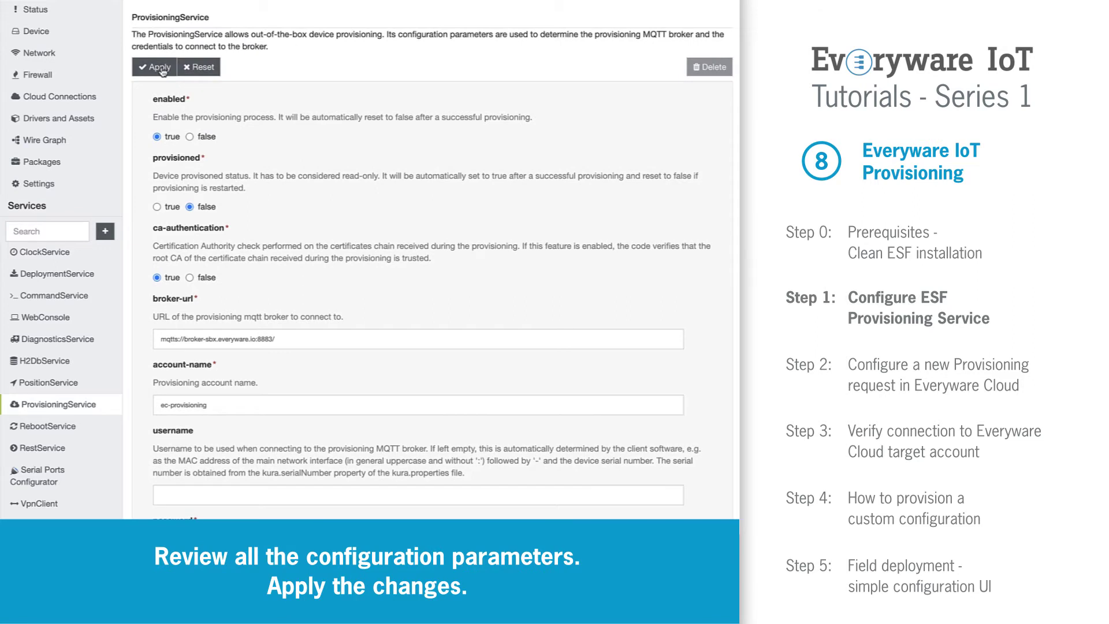
Step: Apply the edited ProvisioningService configuration and confirm it in the dialog
click(161, 68)
click(522, 111)
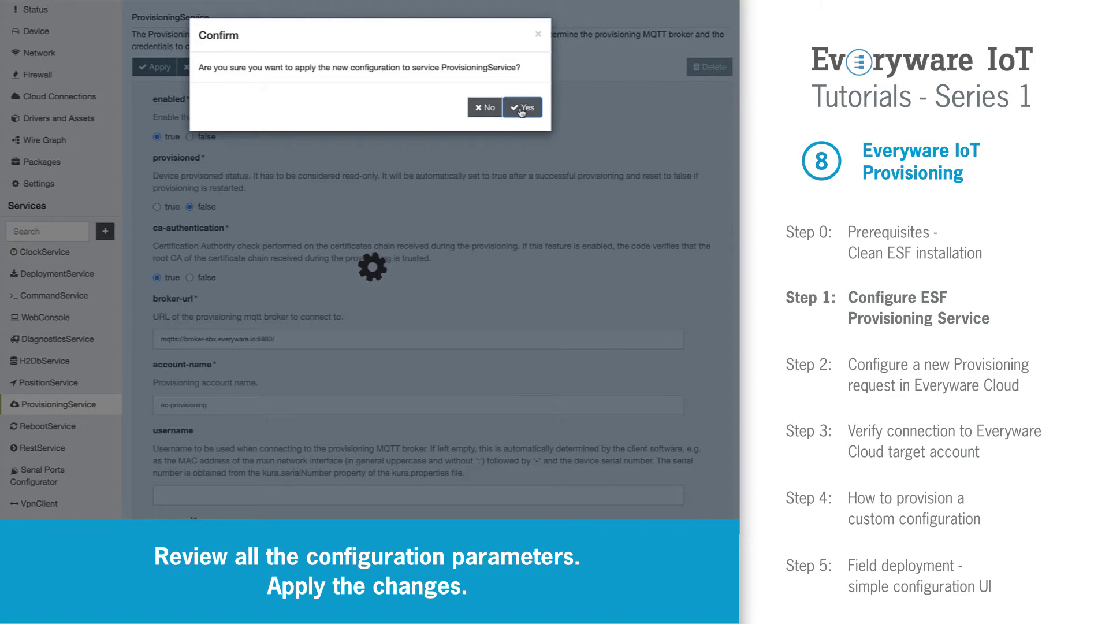
click(521, 110)
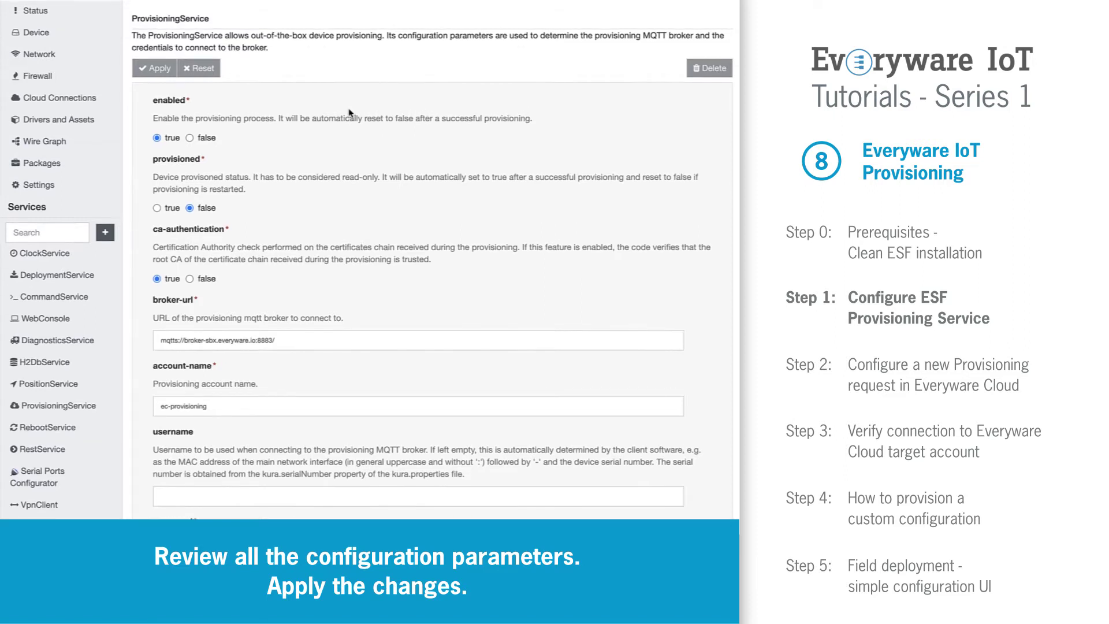
scroll(52, 115, up, 2)
Step: Open Cloud Connections from Status and review CloudService's MqttDataTransport settings
click(50, 80)
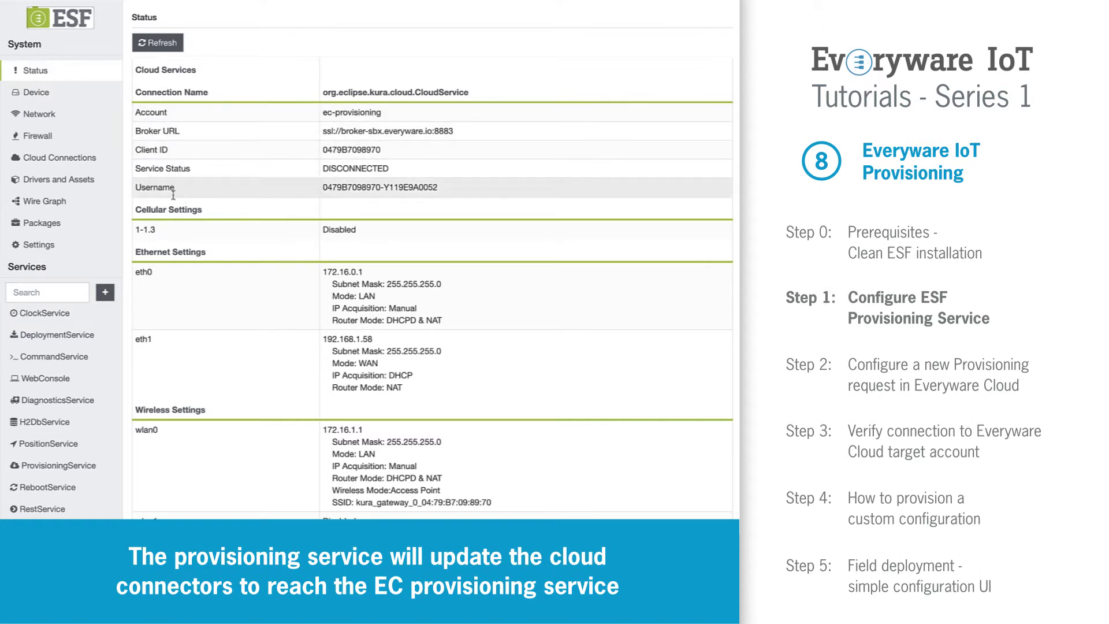
click(62, 164)
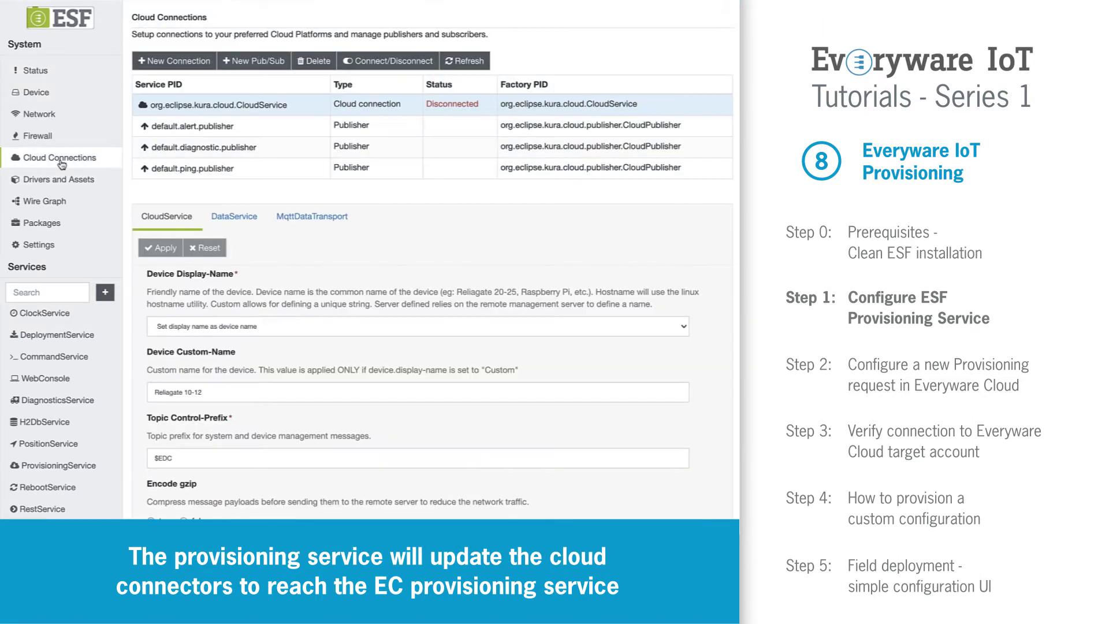
click(297, 218)
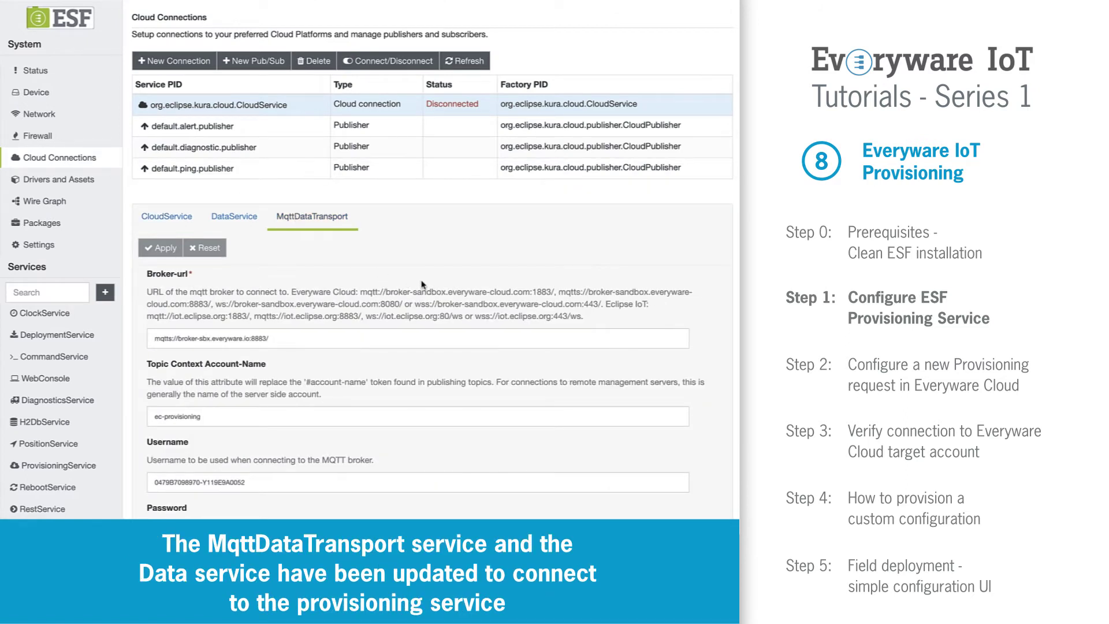
scroll(422, 285, down, 3)
scroll(425, 284, down, 4)
scroll(426, 283, down, 3)
scroll(428, 287, up, 2)
scroll(426, 288, up, 5)
scroll(426, 287, up, 4)
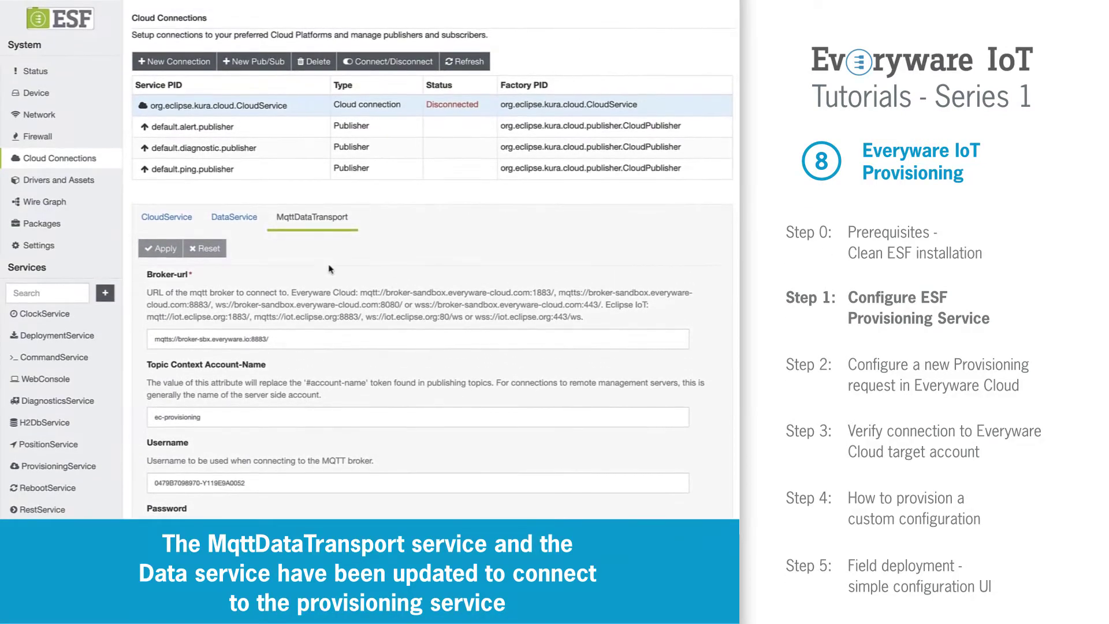
Step: Check the DataService settings, then return to the Status overview
click(231, 217)
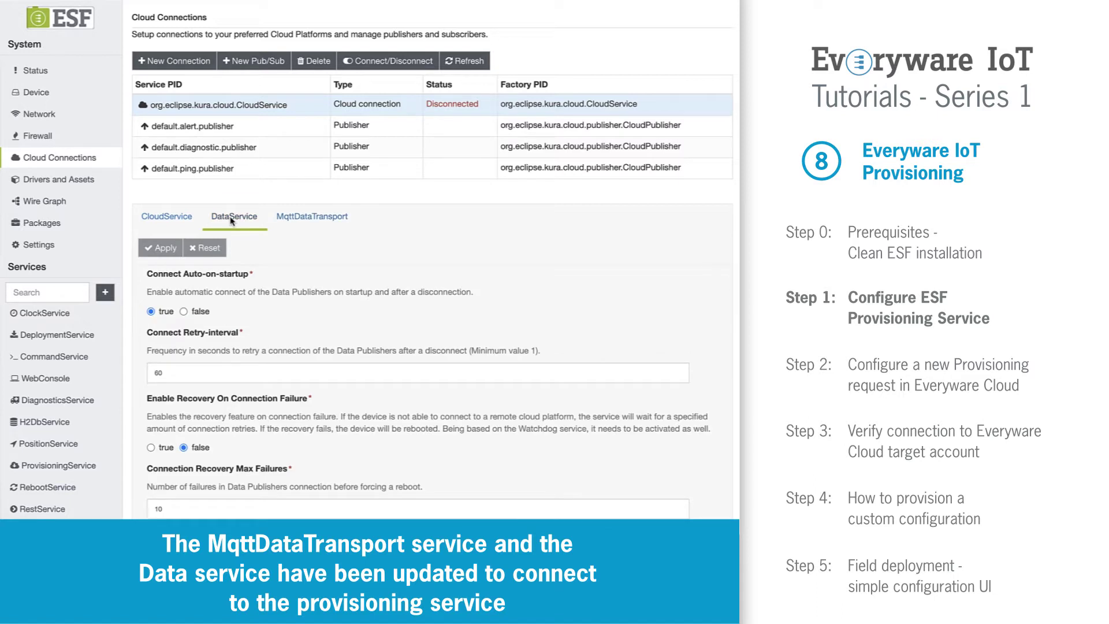
scroll(340, 285, down, 3)
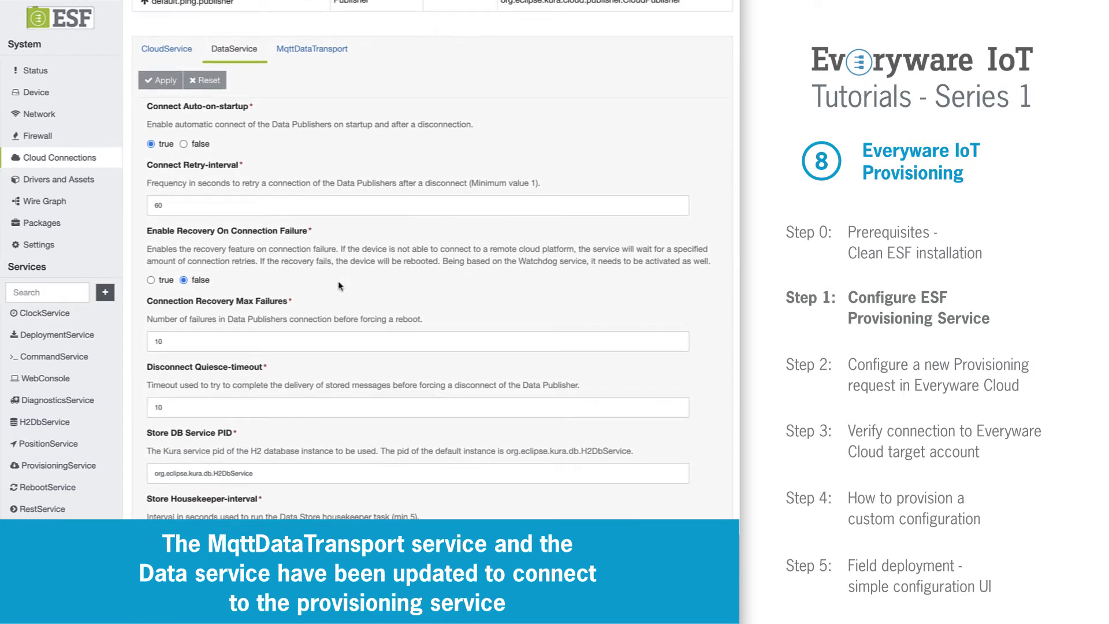
scroll(340, 285, up, 3)
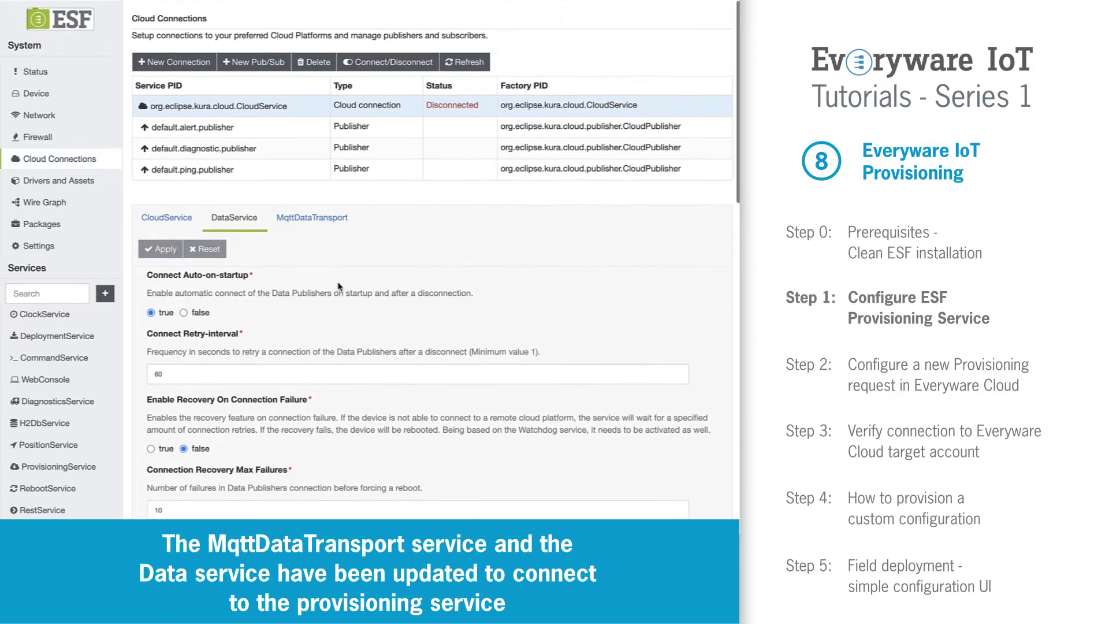
click(64, 75)
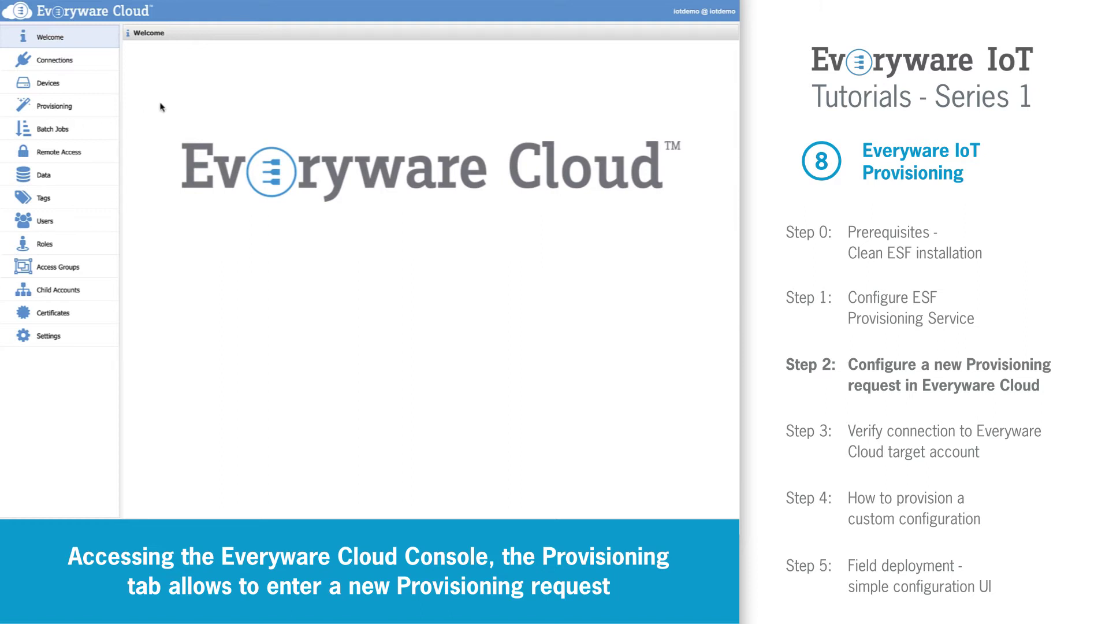
Step: Start a new device provision request with the gateway's client ID and provision username
click(76, 108)
click(134, 51)
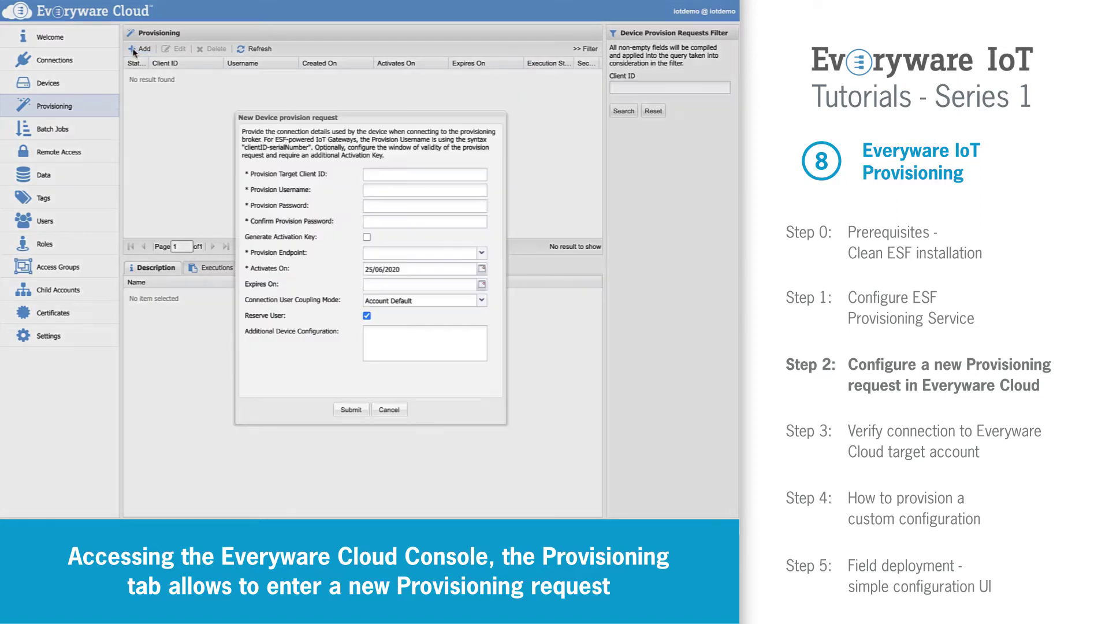
click(376, 175)
text(0479B7098970)
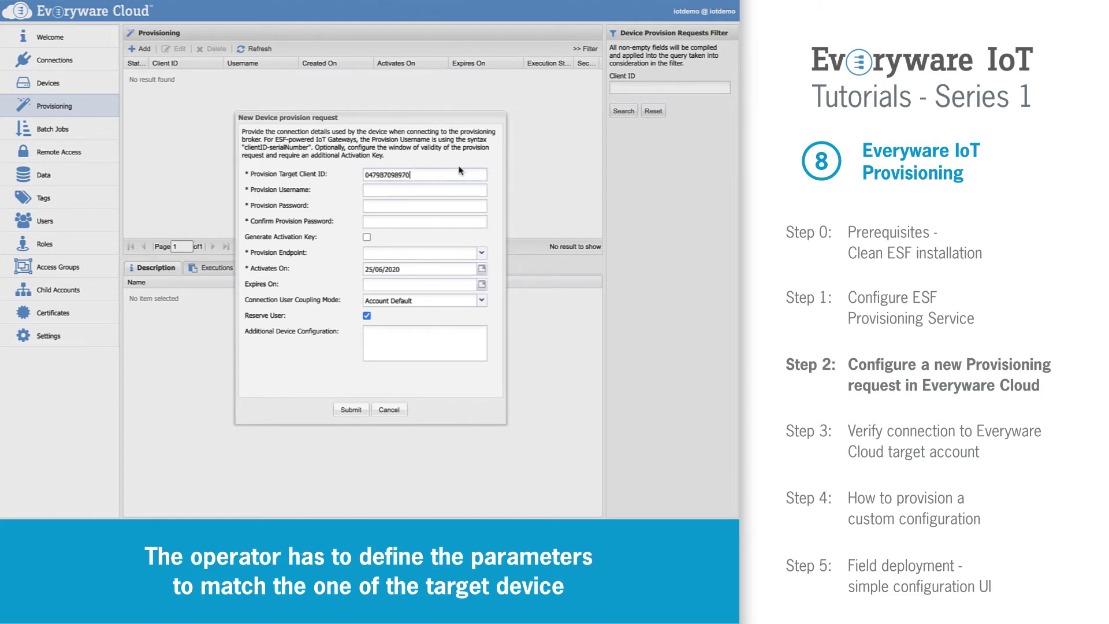
key(Tab)
key(ctrl+v)
Step: Enter the provision password and its confirmation
key(Tab)
text(qwertyuiop)
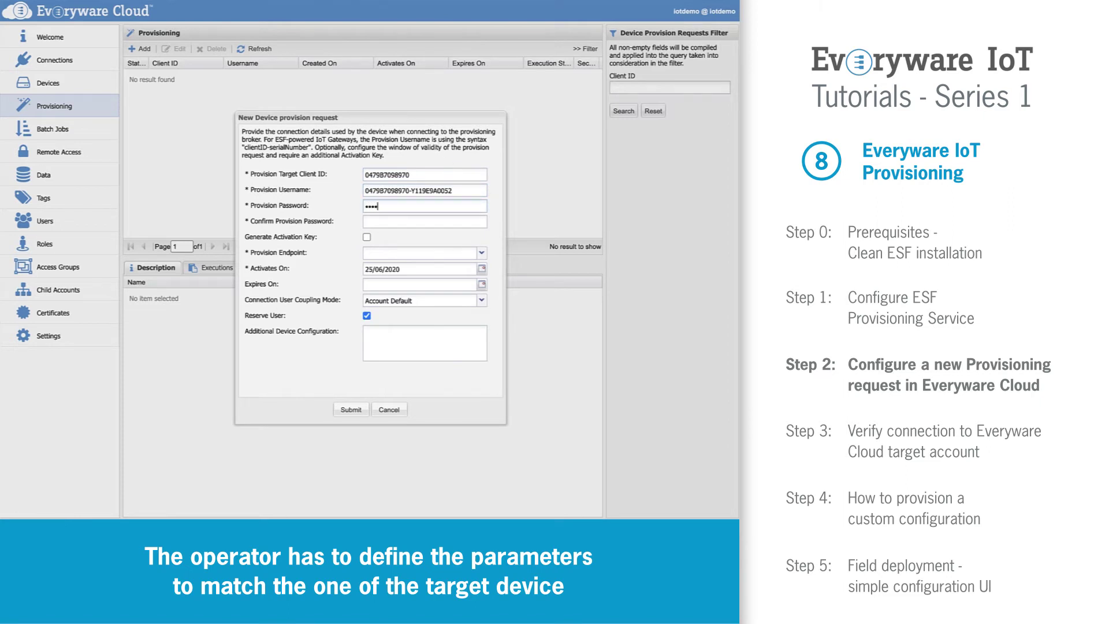
text(123)
key(Tab)
text(qwertyuiop12)
Step: Pick the mqtts://broker-sbx.everyware.io:8883 endpoint, keep Account Default coupling, and submit the request
click(482, 253)
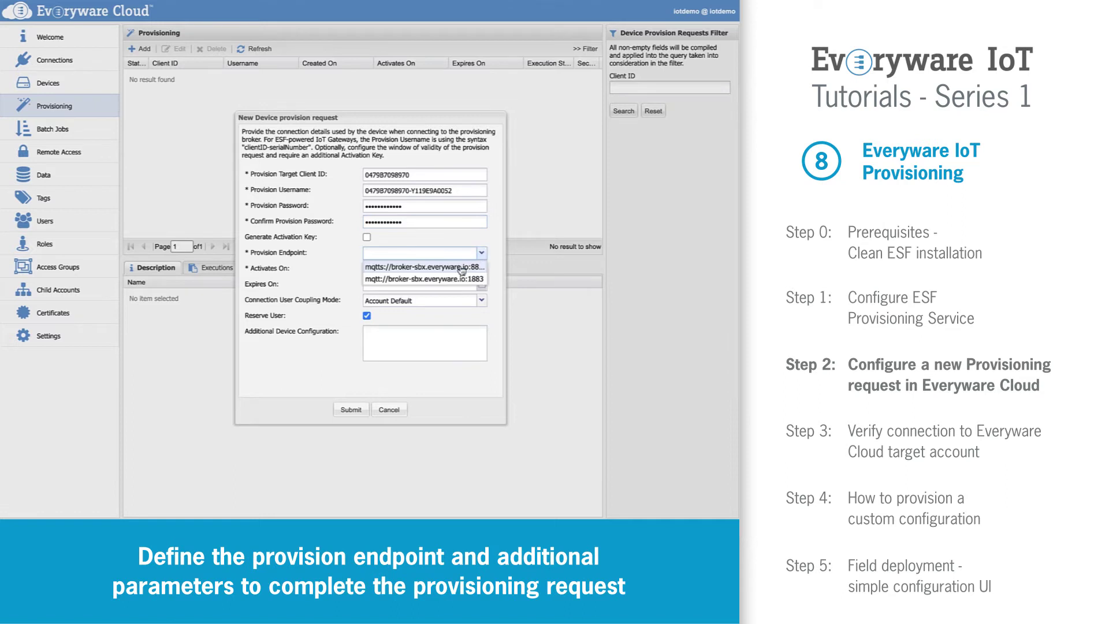
click(459, 267)
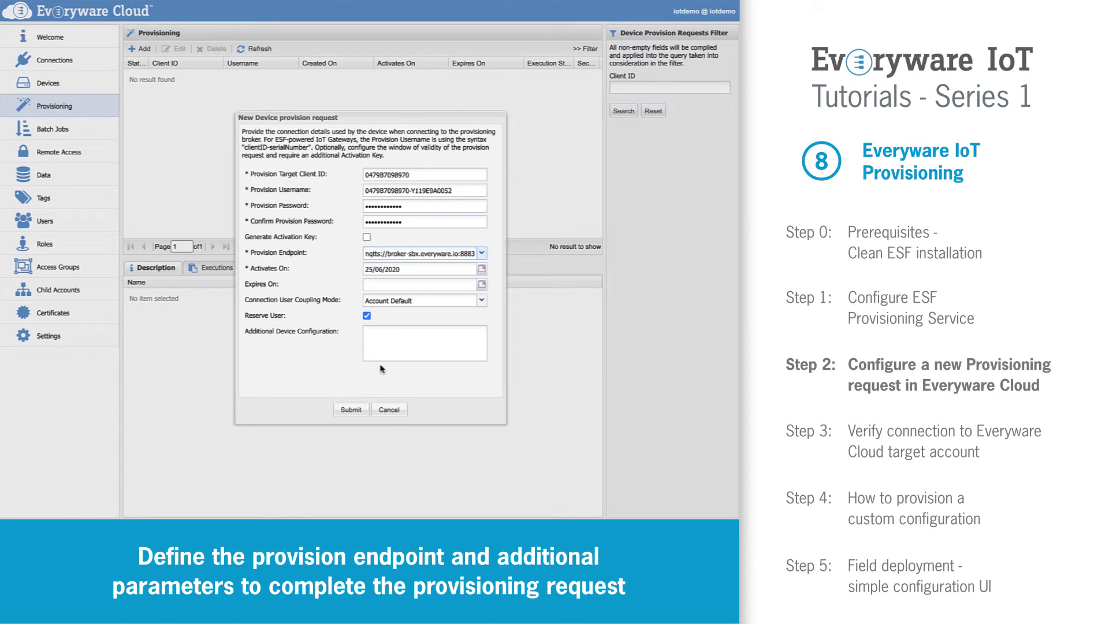
click(481, 301)
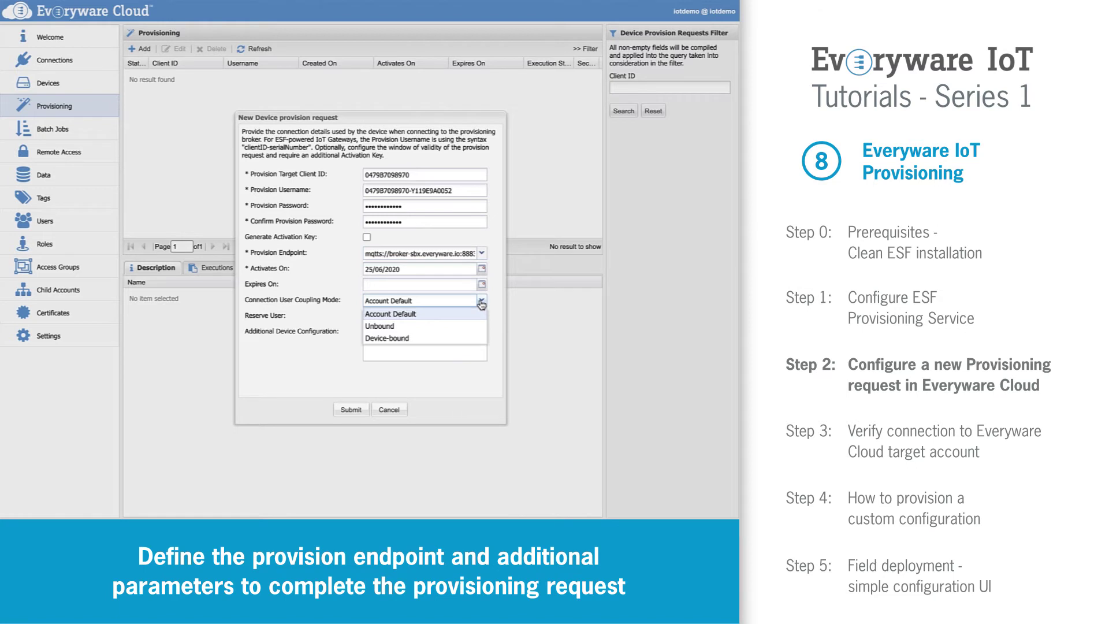
click(481, 301)
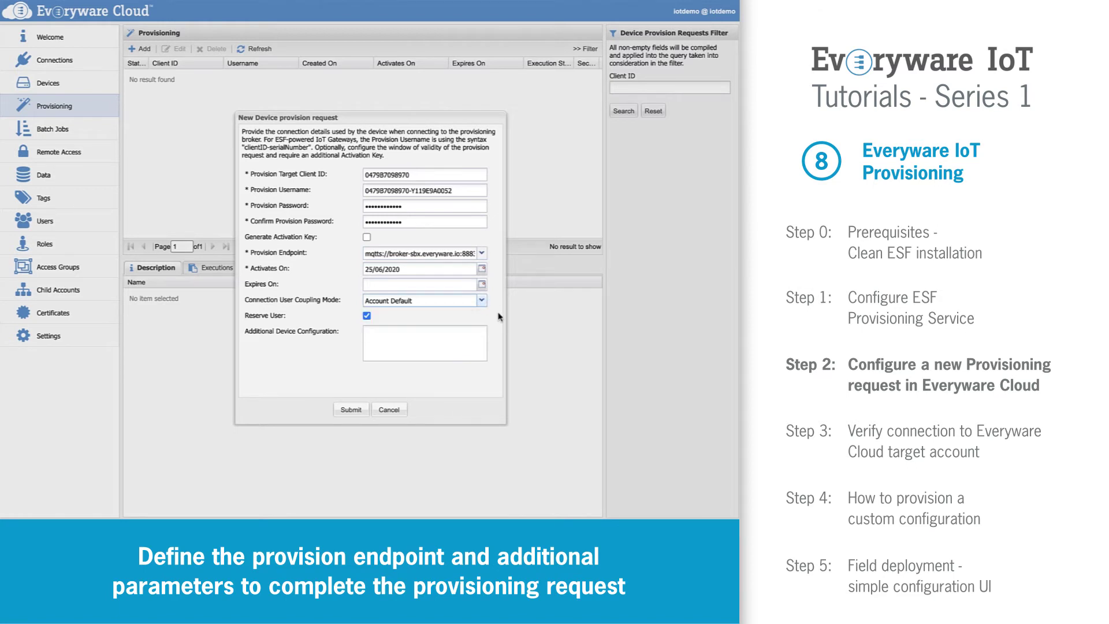
click(351, 411)
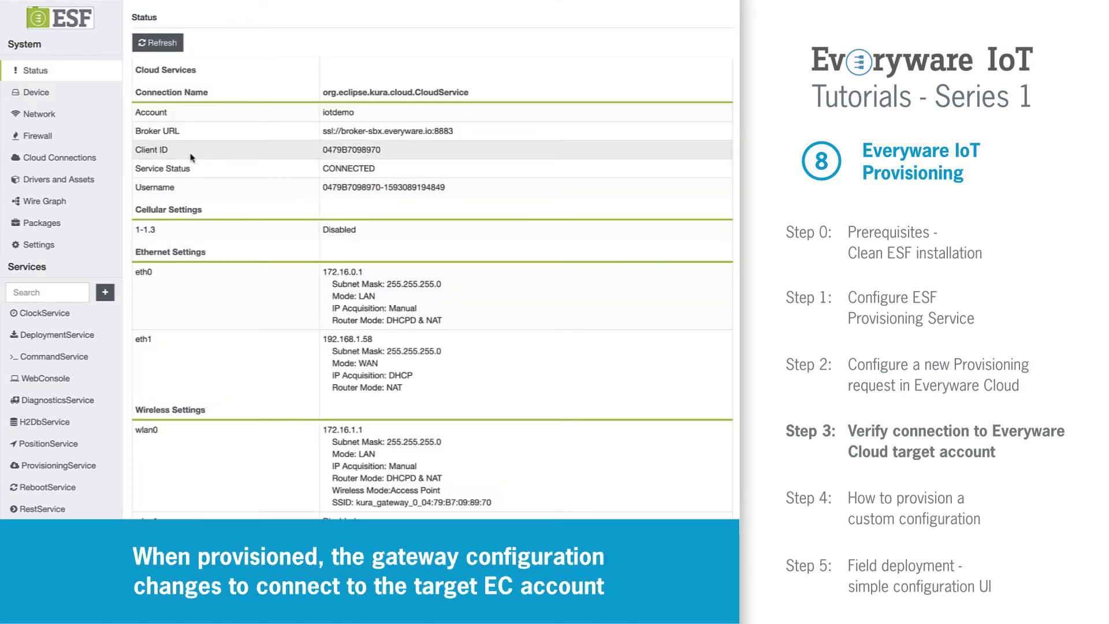
Step: In Cloud Connections, check MqttDataTransport's broker and iotdemo account name settings
click(82, 160)
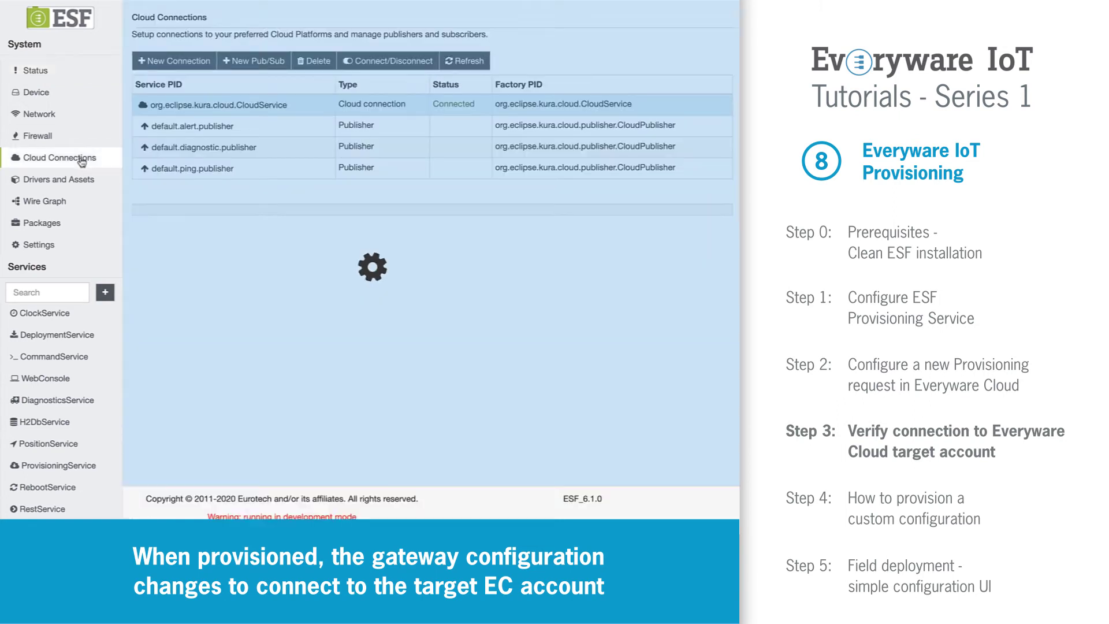
click(308, 219)
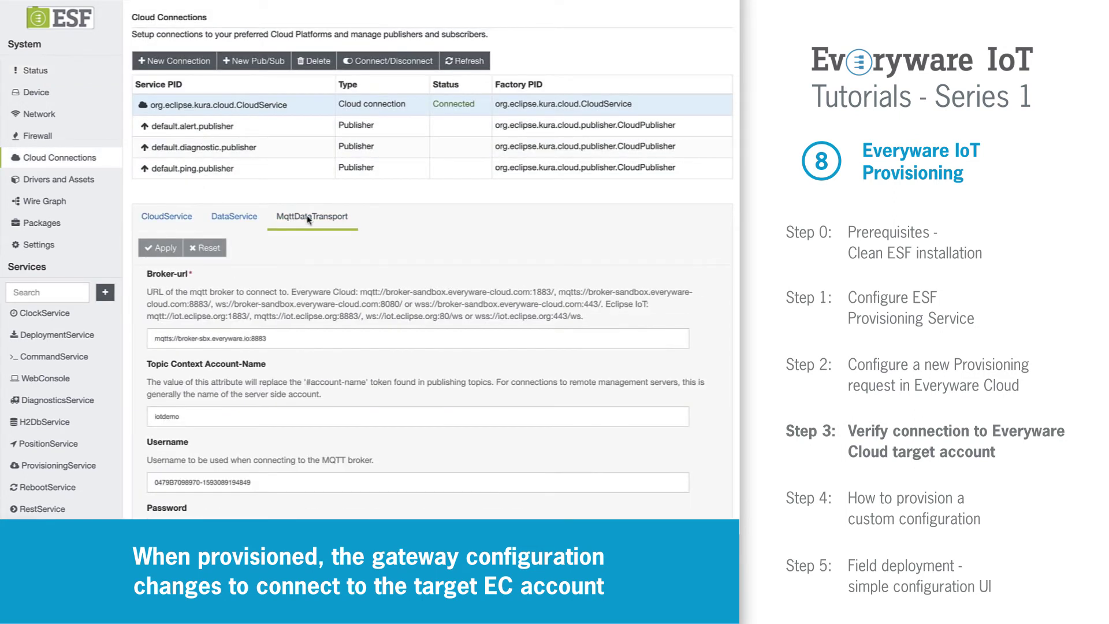
scroll(308, 288, down, 1)
scroll(307, 288, down, 1)
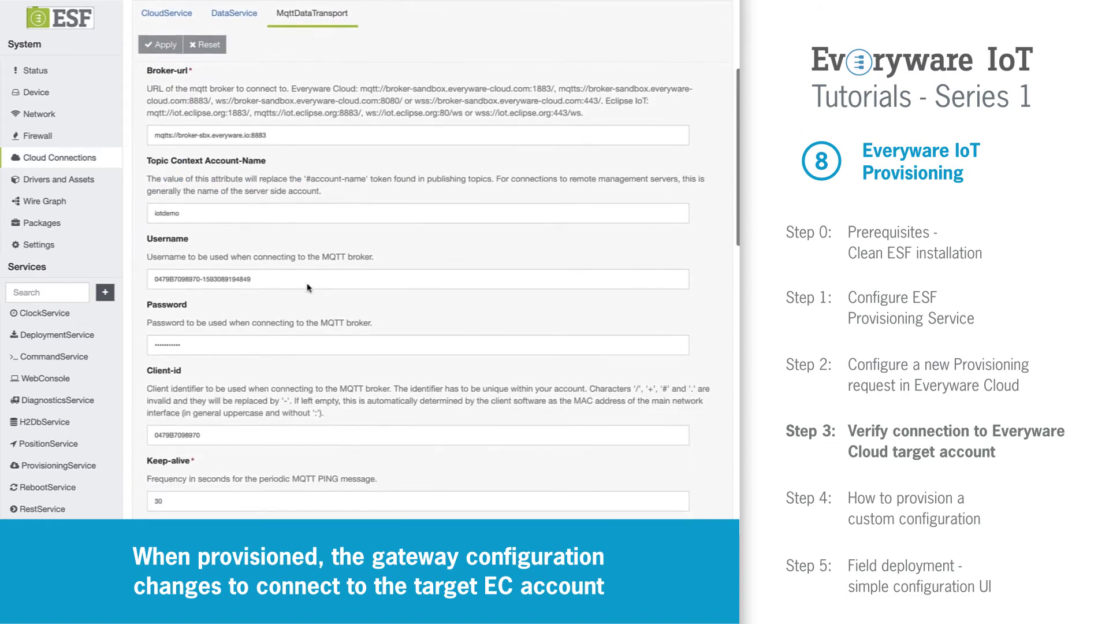
click(197, 208)
scroll(197, 208, up, 1)
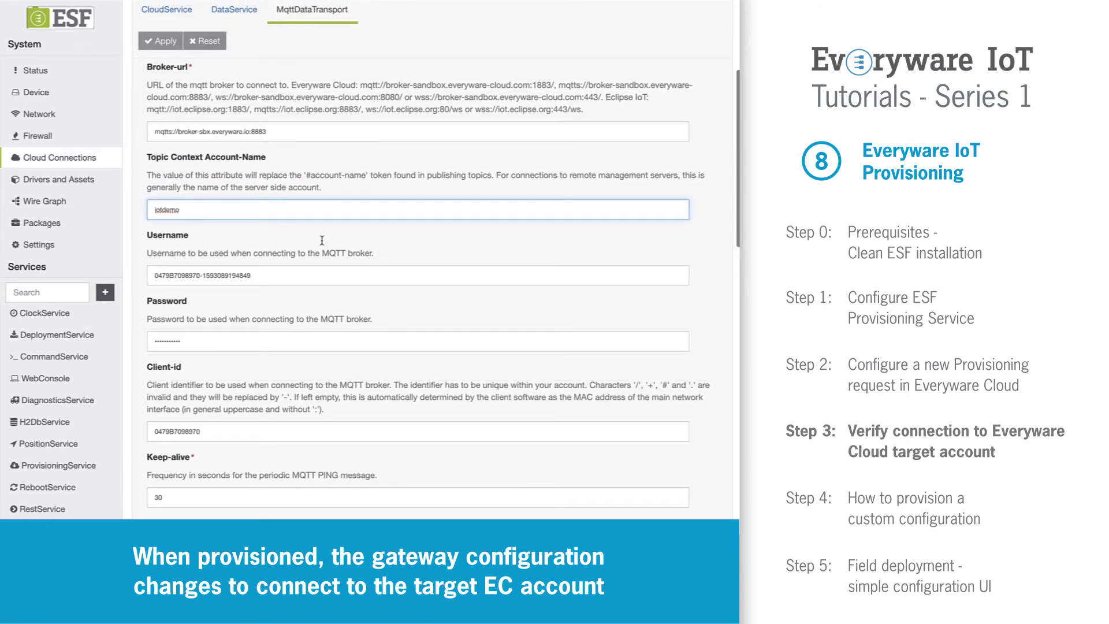
scroll(385, 291, down, 1)
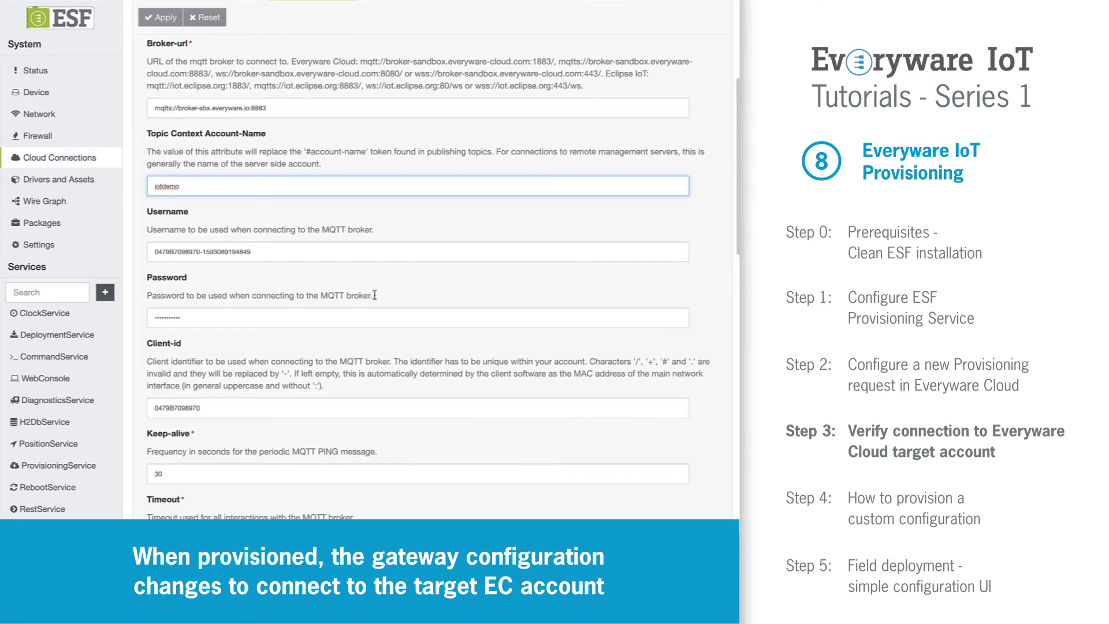
scroll(349, 351, down, 5)
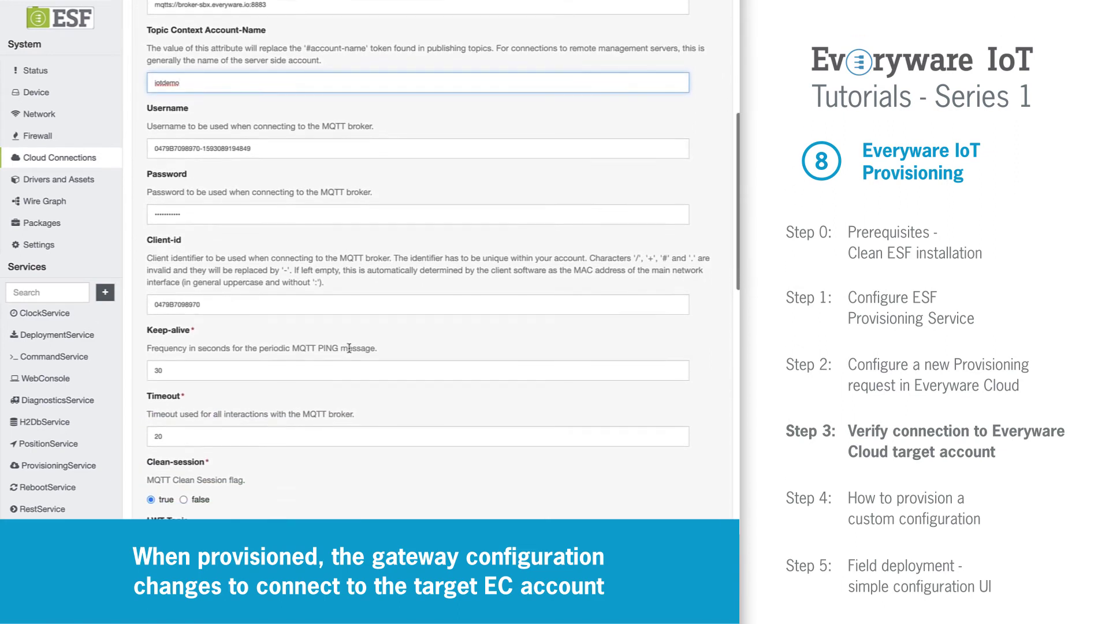
scroll(349, 351, up, 10)
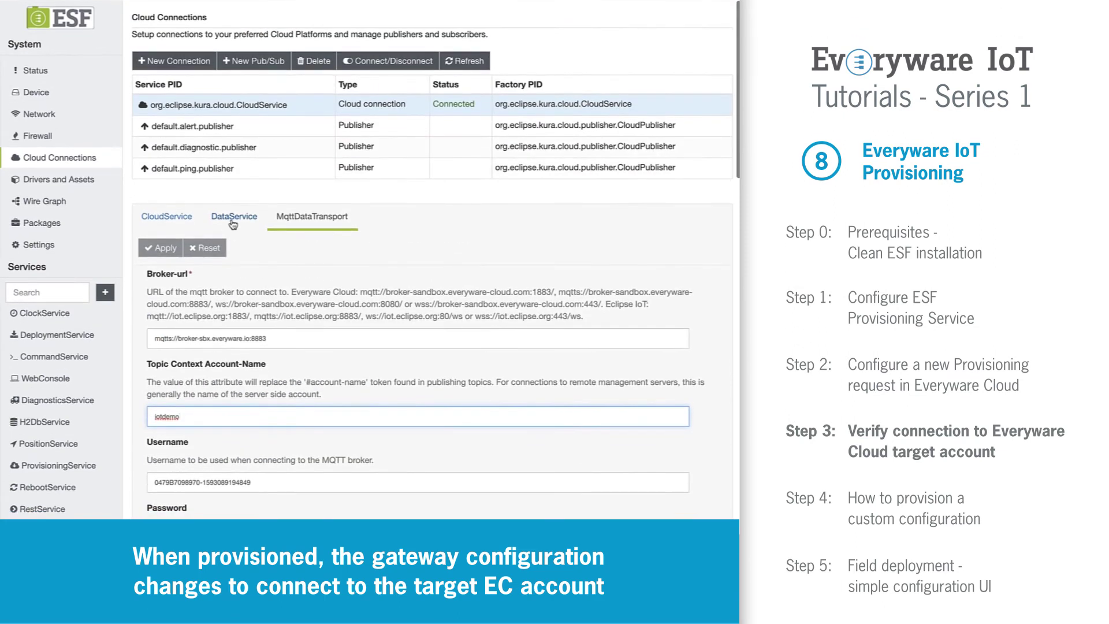
Step: Review the DataService connection settings
click(231, 217)
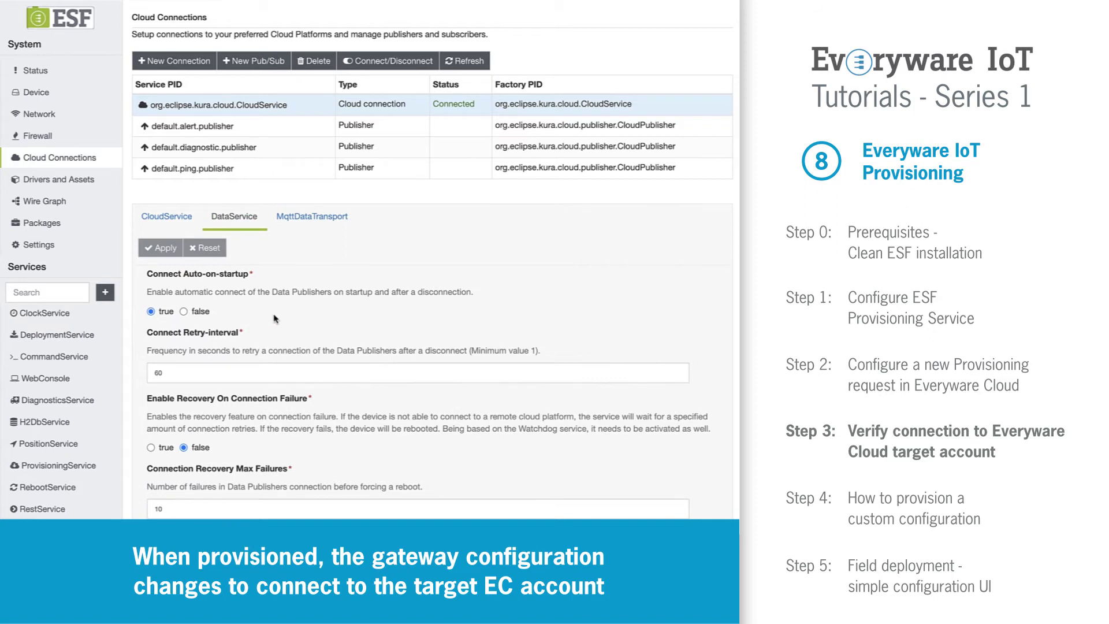
scroll(274, 319, down, 3)
scroll(274, 317, up, 3)
Step: Refresh Provisioning, confirm the request's execution is COMPLETED, and open the Devices list
click(71, 79)
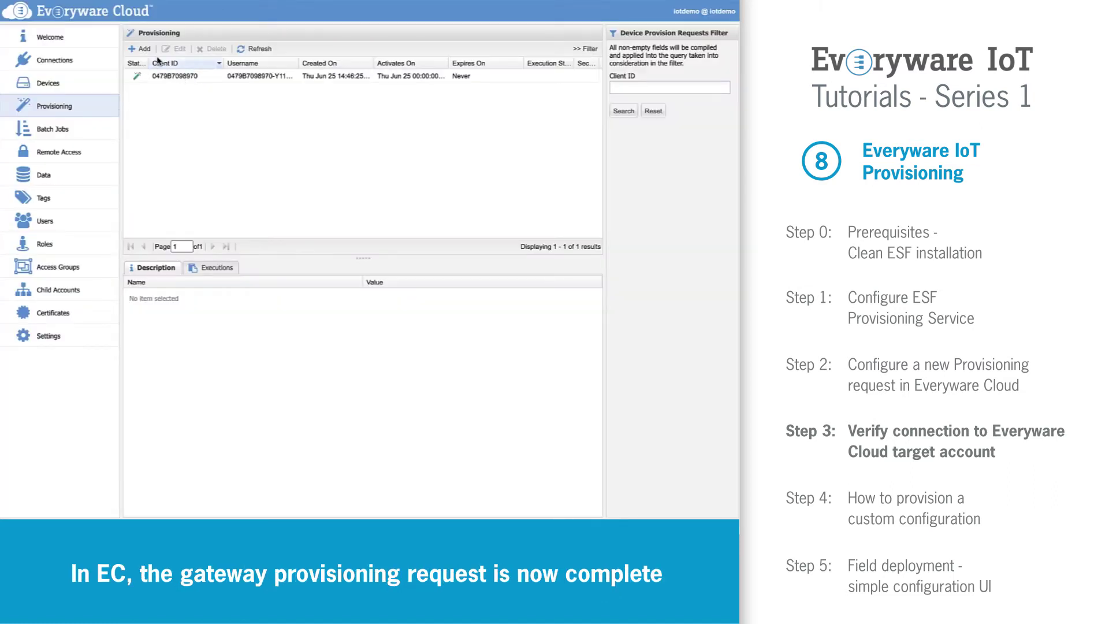
click(257, 50)
click(499, 81)
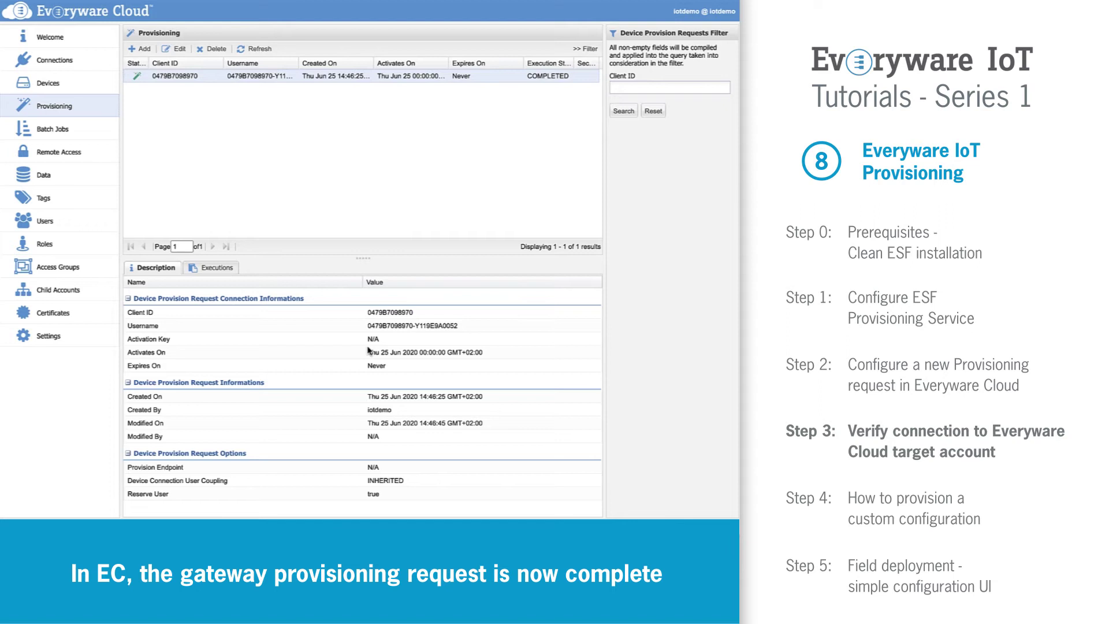
click(215, 268)
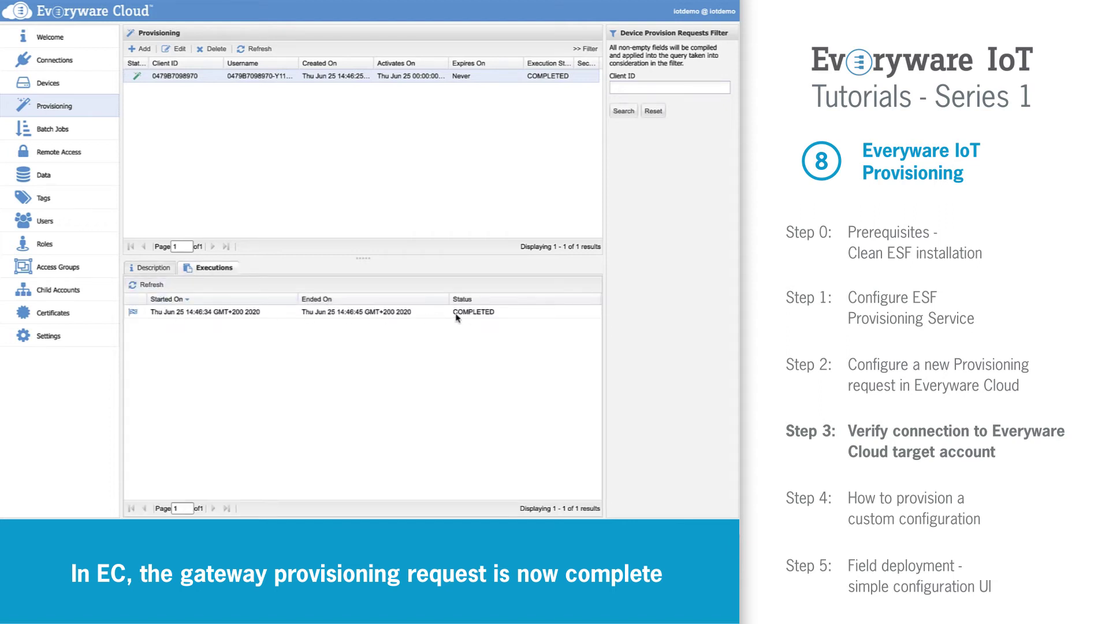
click(49, 83)
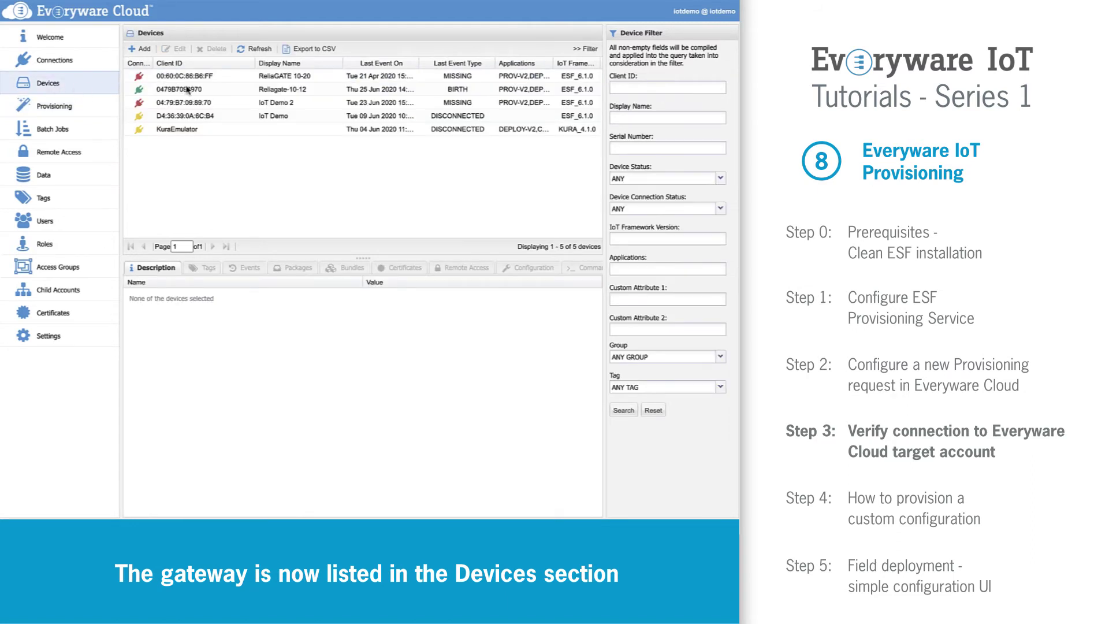
Step: Collapse the filter and view the Reliagate-10-12 gateway's connection details
click(584, 50)
click(223, 91)
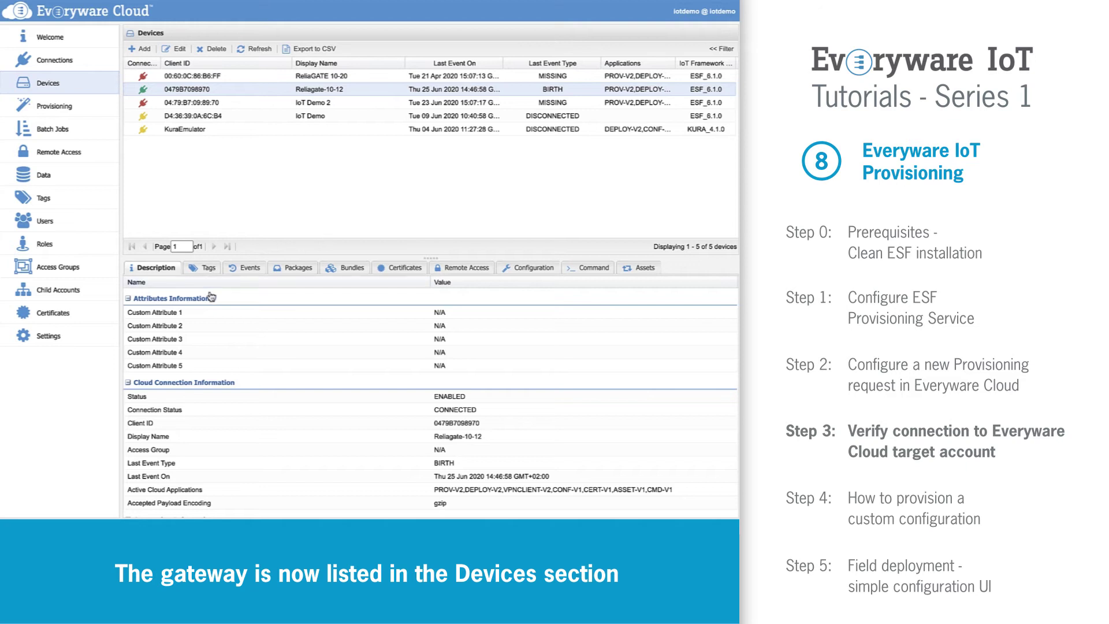
scroll(238, 319, down, 3)
scroll(239, 319, down, 4)
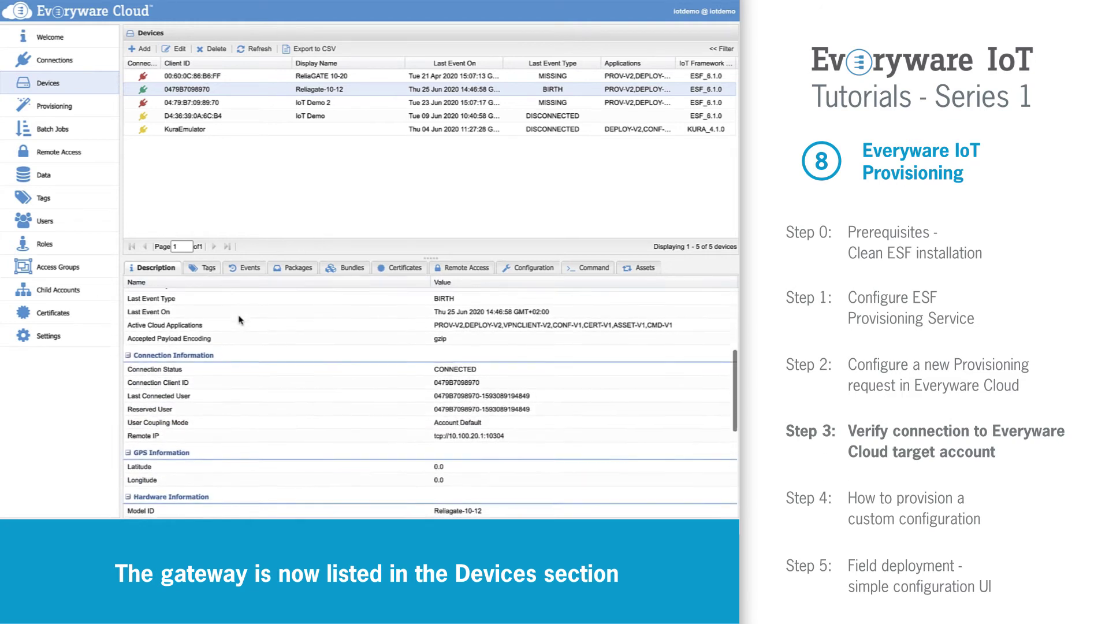
scroll(238, 319, down, 3)
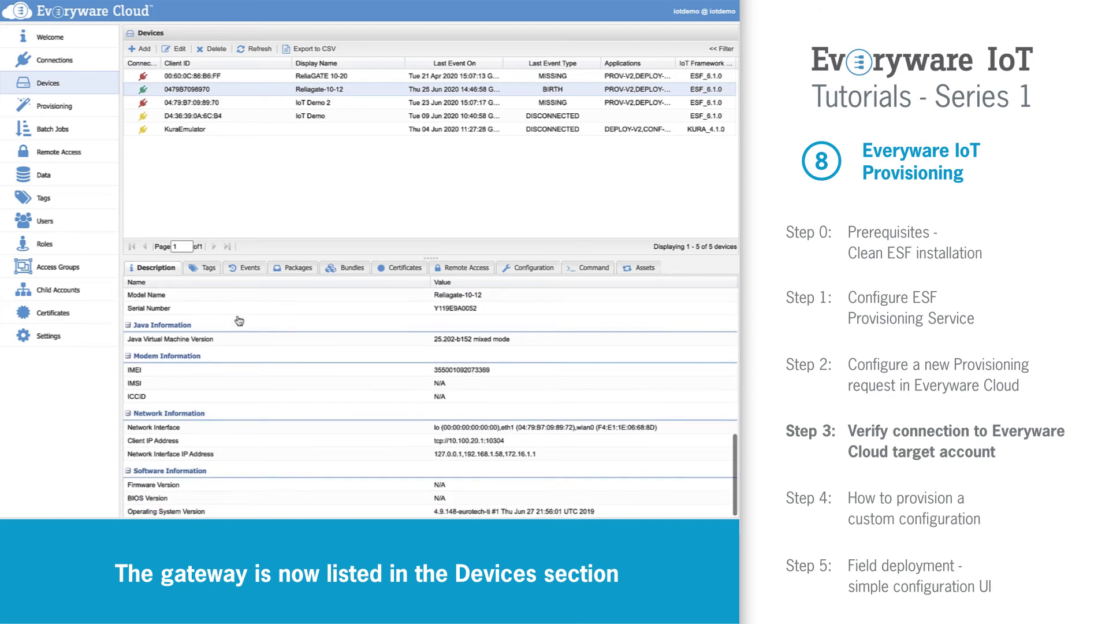
Step: Check Reliagate-10-12's tags and events, then its remote configuration
click(204, 269)
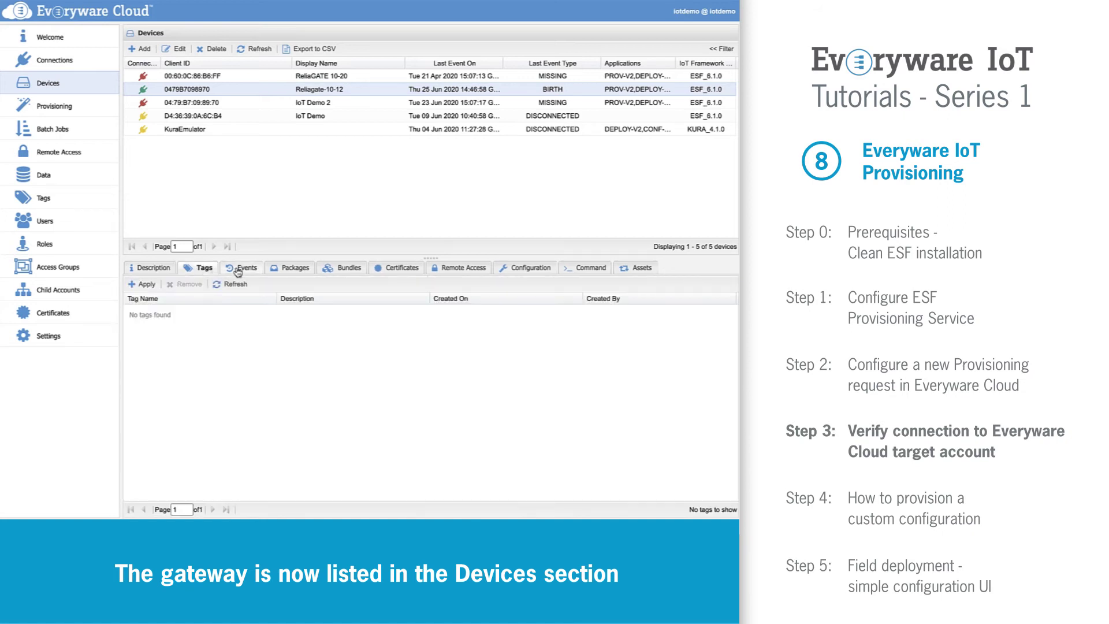
click(245, 270)
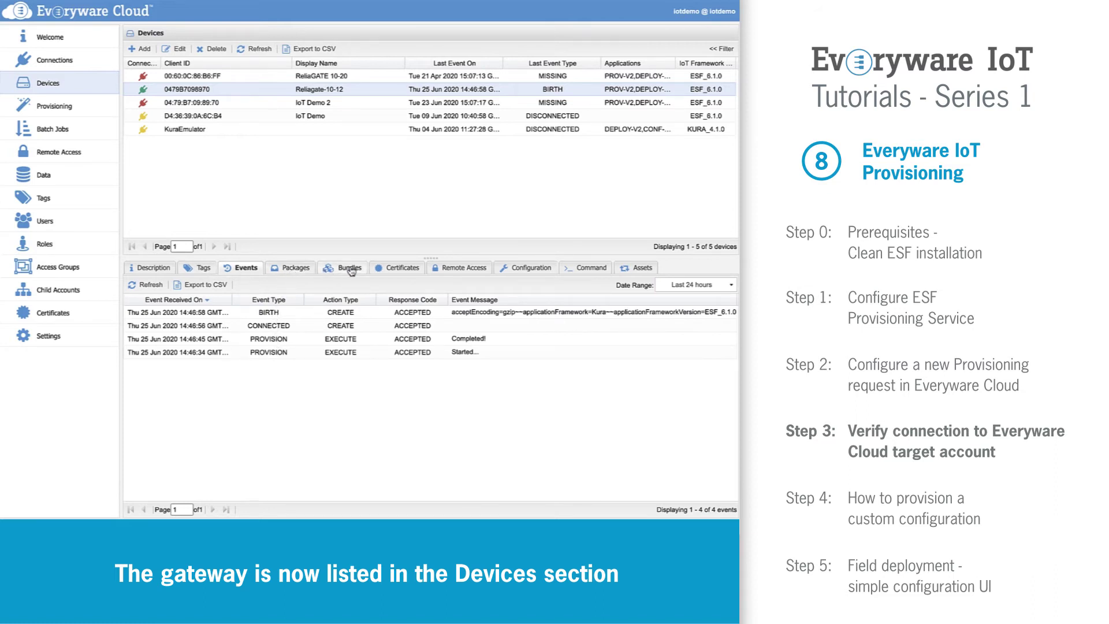
click(516, 270)
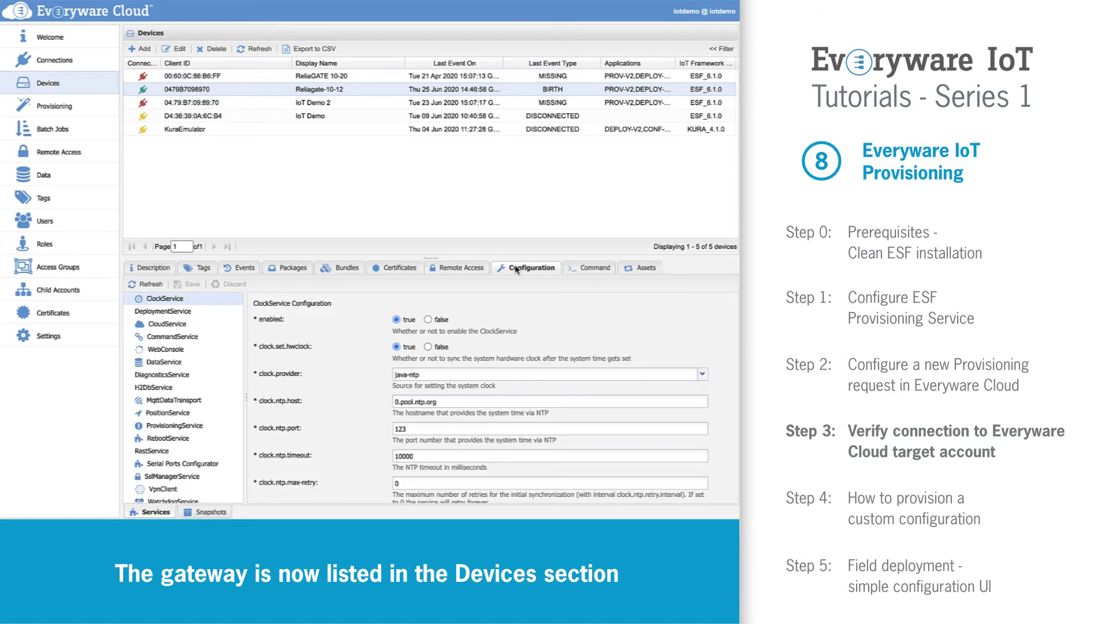
scroll(196, 370, down, 2)
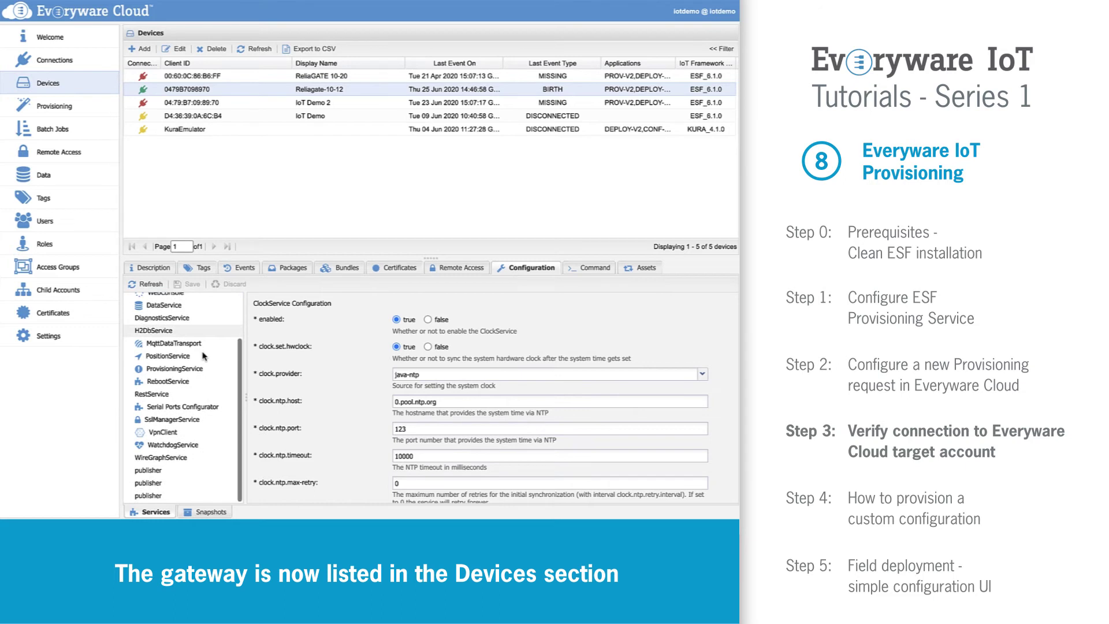
scroll(204, 356, up, 2)
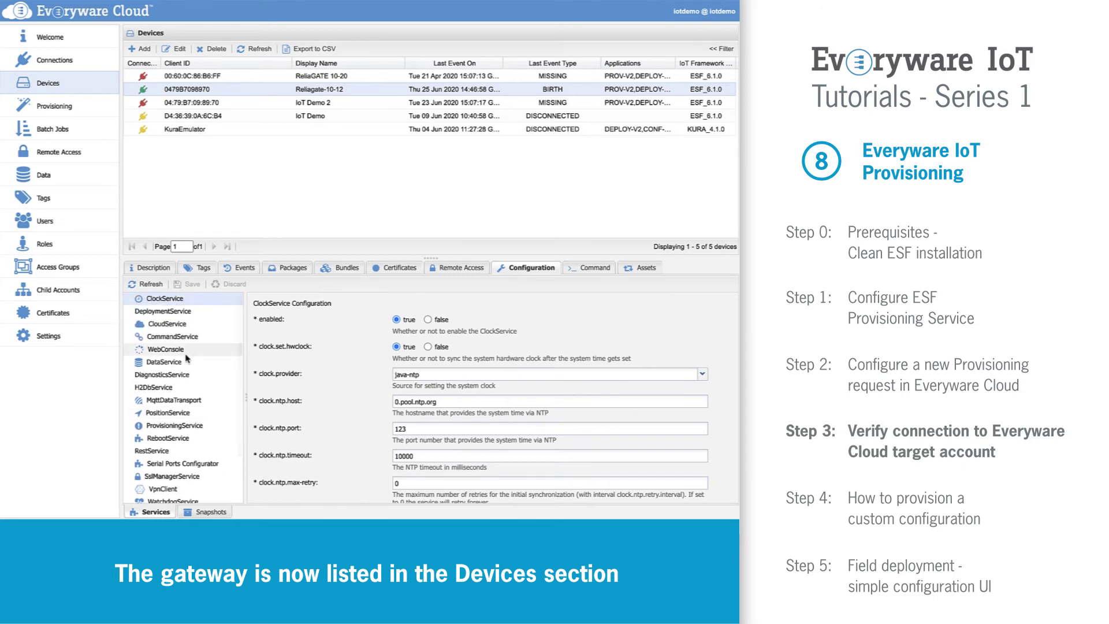